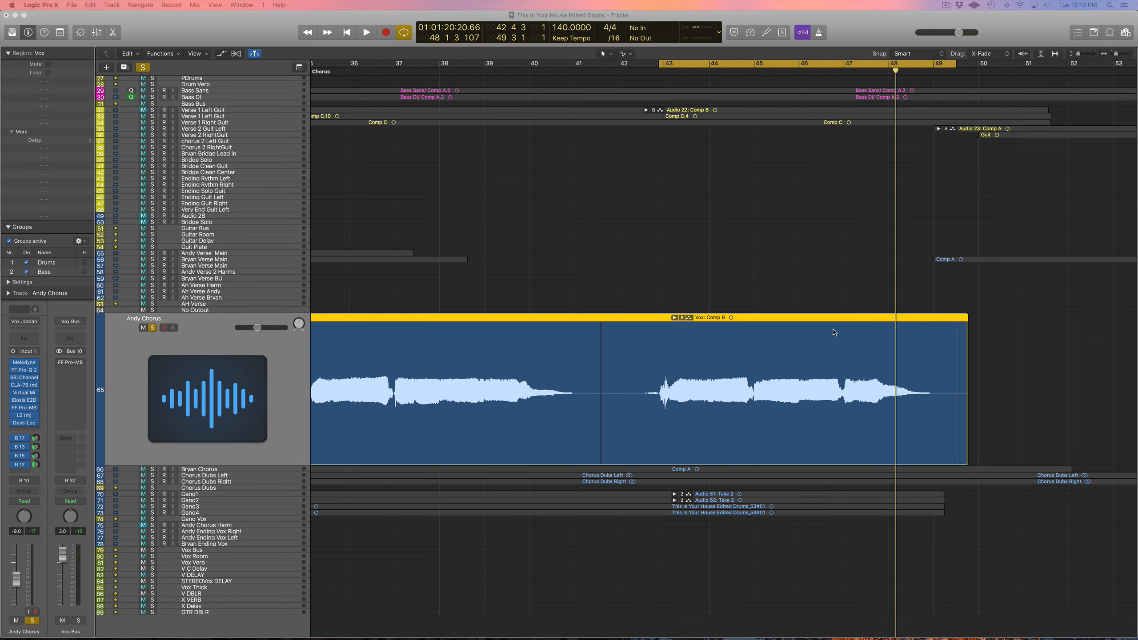
- Open Melodyne from the chorus vocal's inserts, dismiss its welcome window and place the pitch editor over the arrangement
click(24, 363)
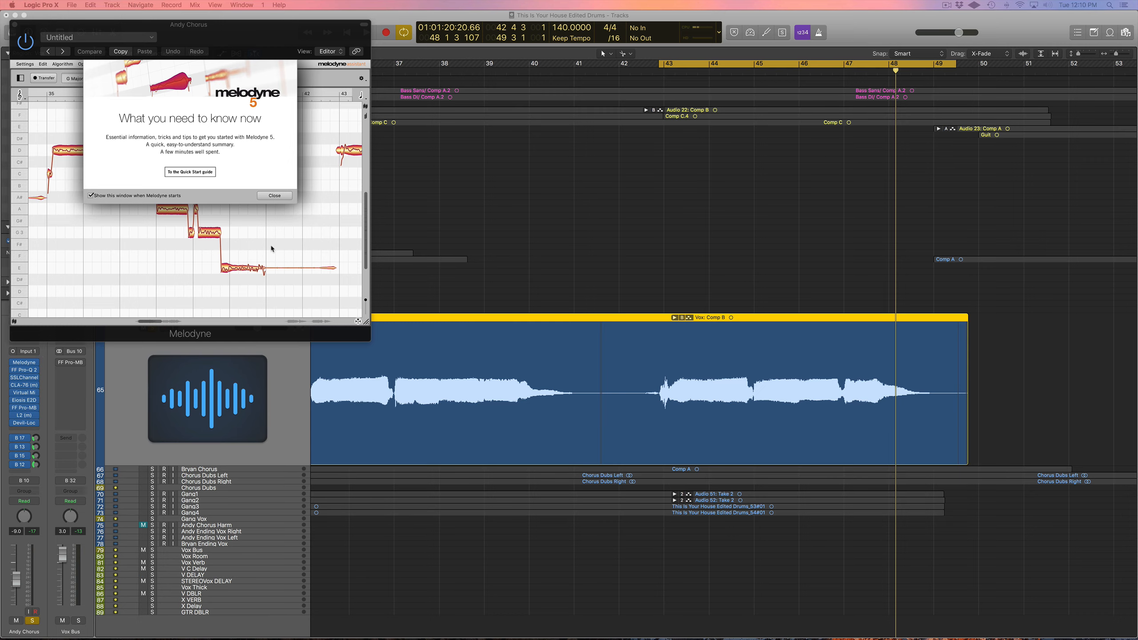
click(274, 196)
drag(260, 48, 813, 231)
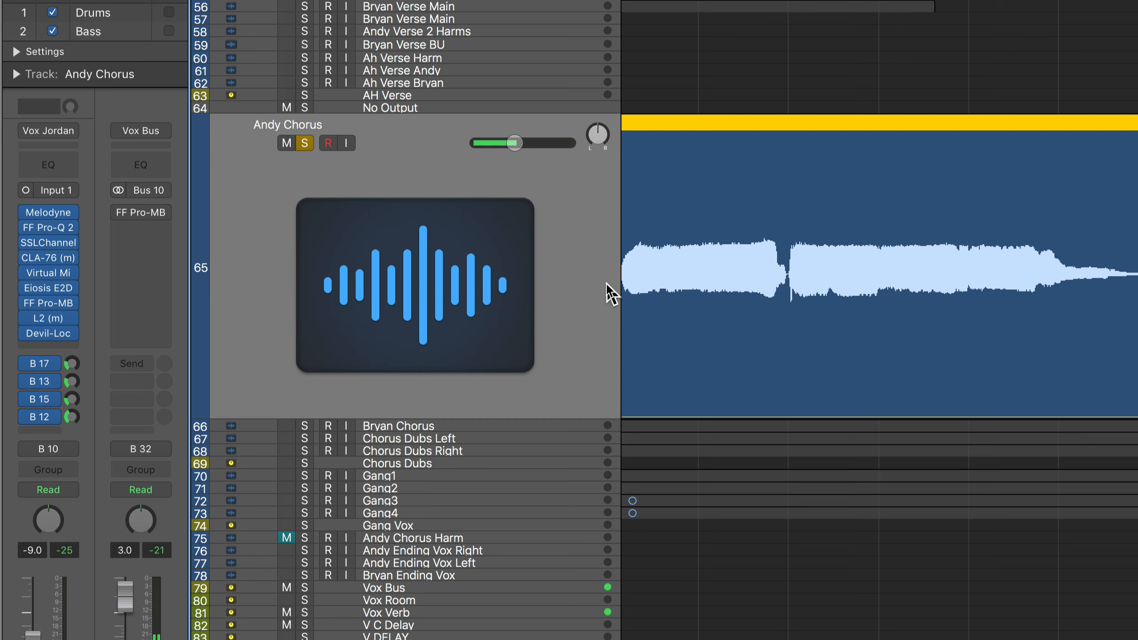
- Compare the chorus vocal with all its inserts and sends bypassed and with them switched back on
mouse_move(26, 231)
drag(25, 228, 27, 420)
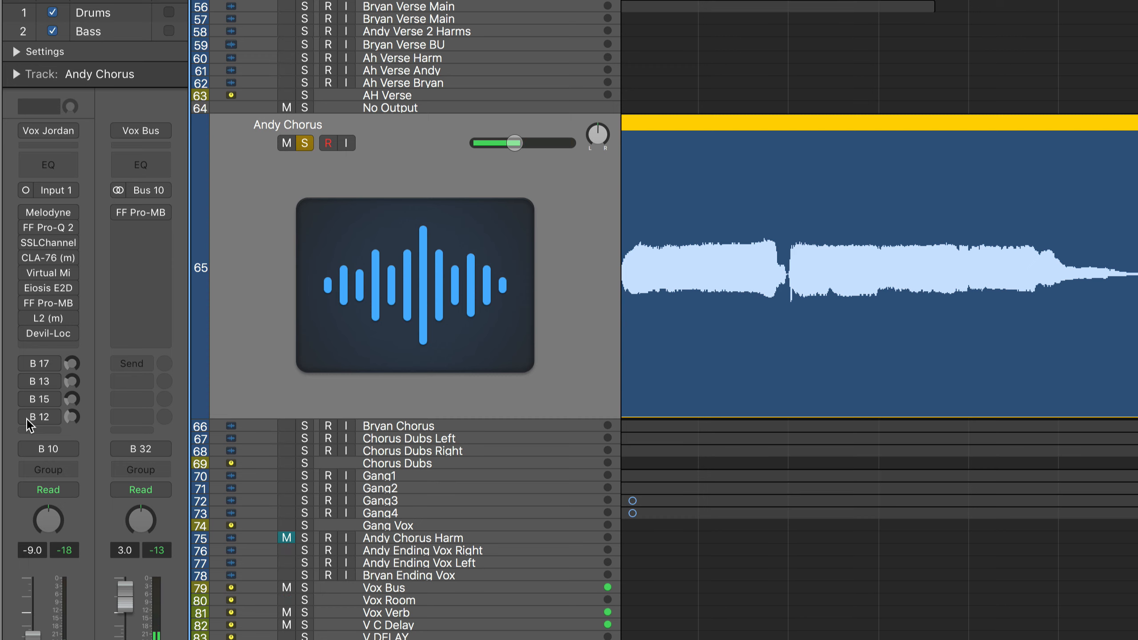
drag(26, 420, 21, 199)
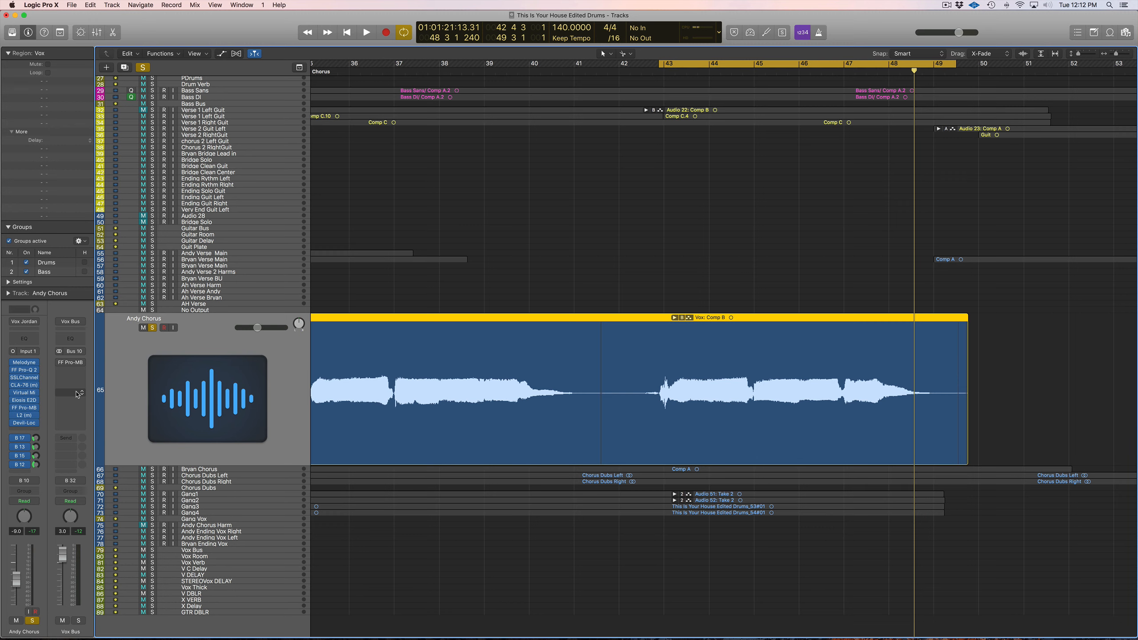
- Examine the FF Pro-Q 2 low cut and notches on the chorus vocal, and close the plug-in
mouse_move(30, 371)
mouse_move(25, 439)
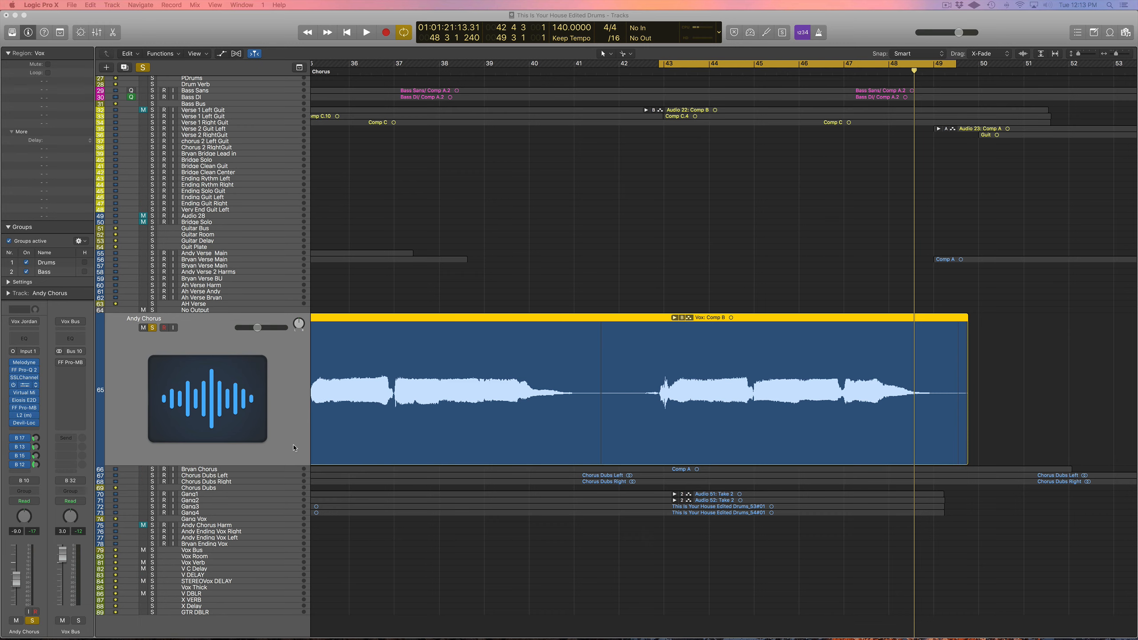
click(24, 370)
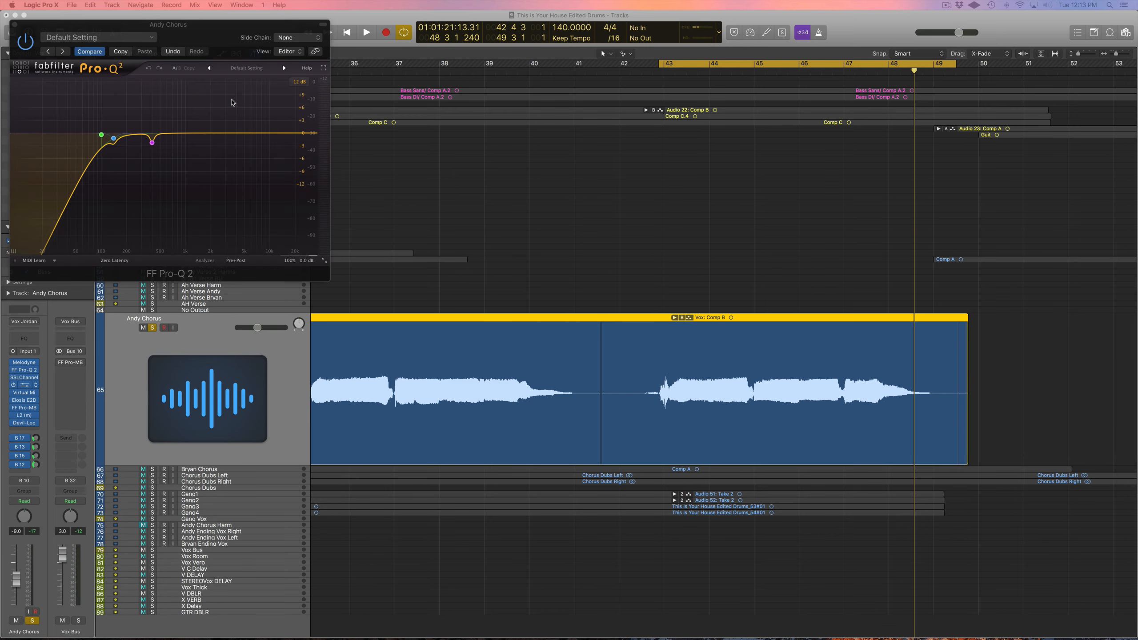
drag(210, 30, 713, 187)
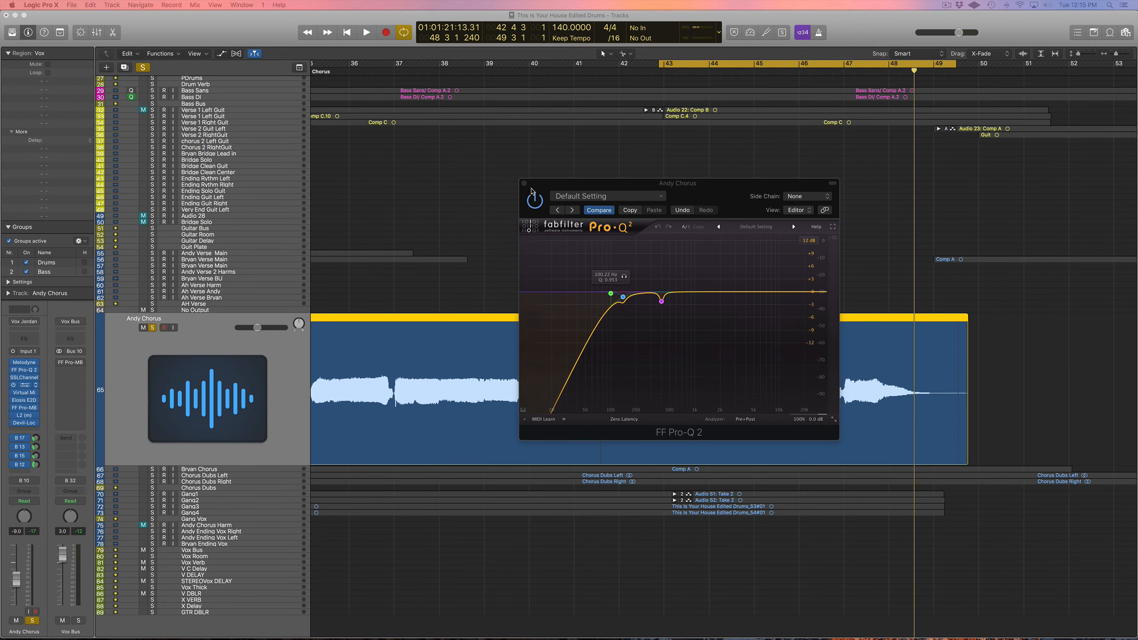
click(524, 185)
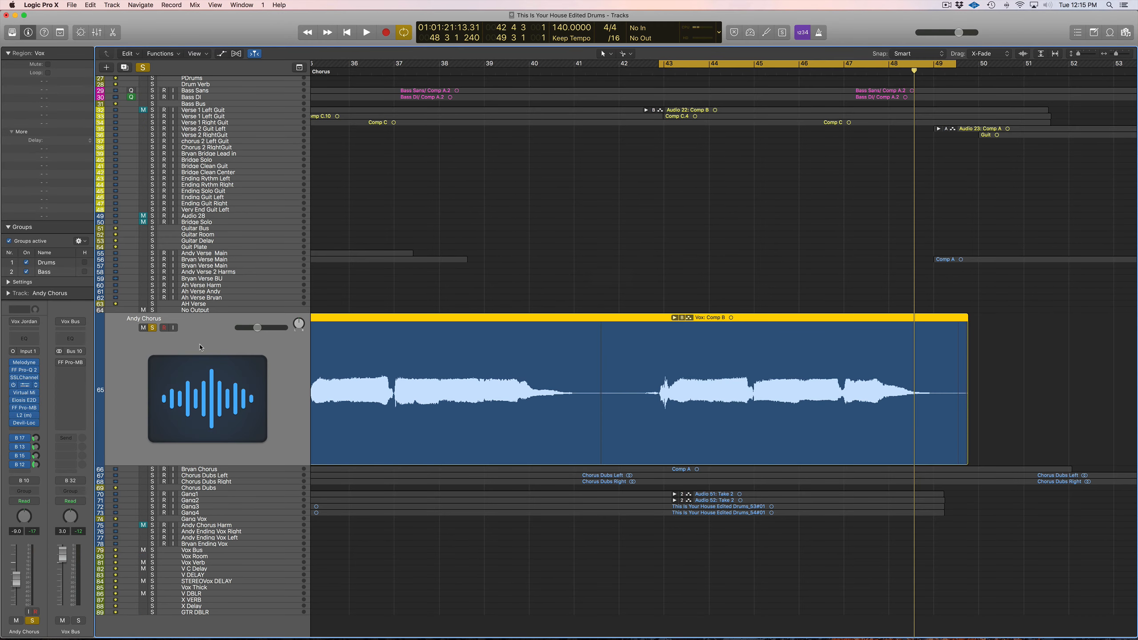
- Open the SSLChannel insert on the chorus vocal and examine its EQ, compressor and gate settings
mouse_move(24, 378)
click(24, 379)
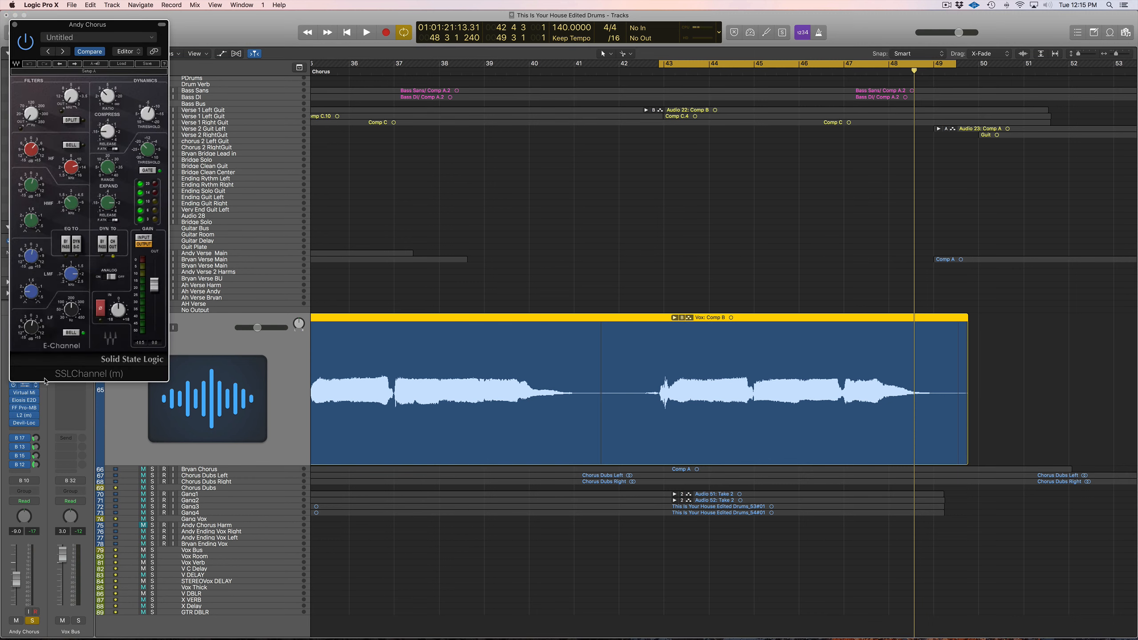
drag(99, 26, 664, 165)
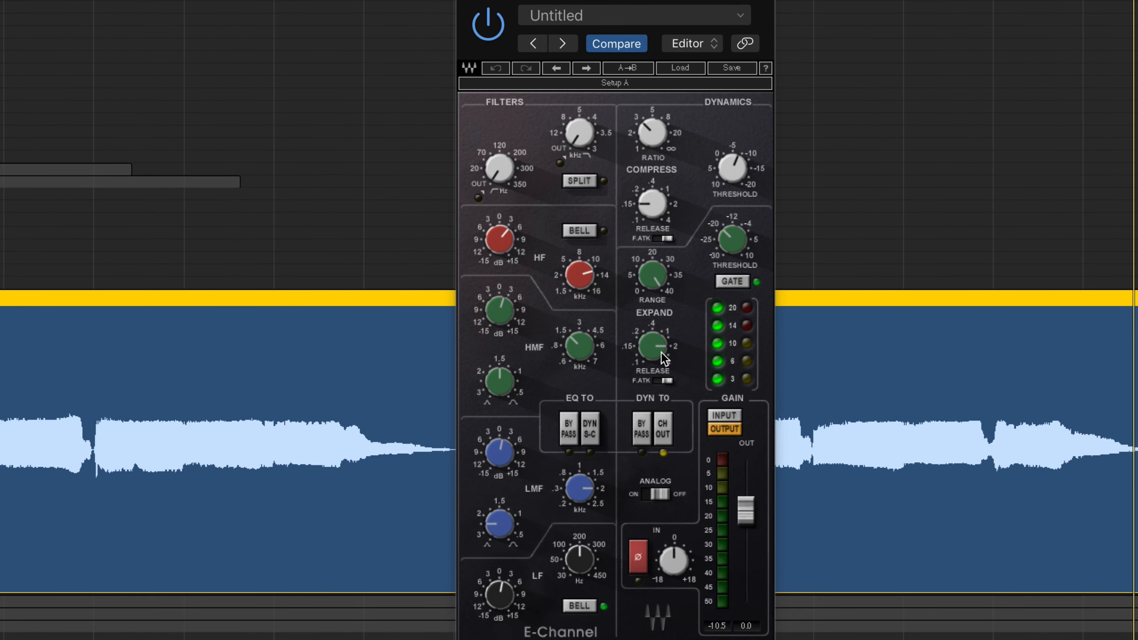
drag(623, 1, 794, 1)
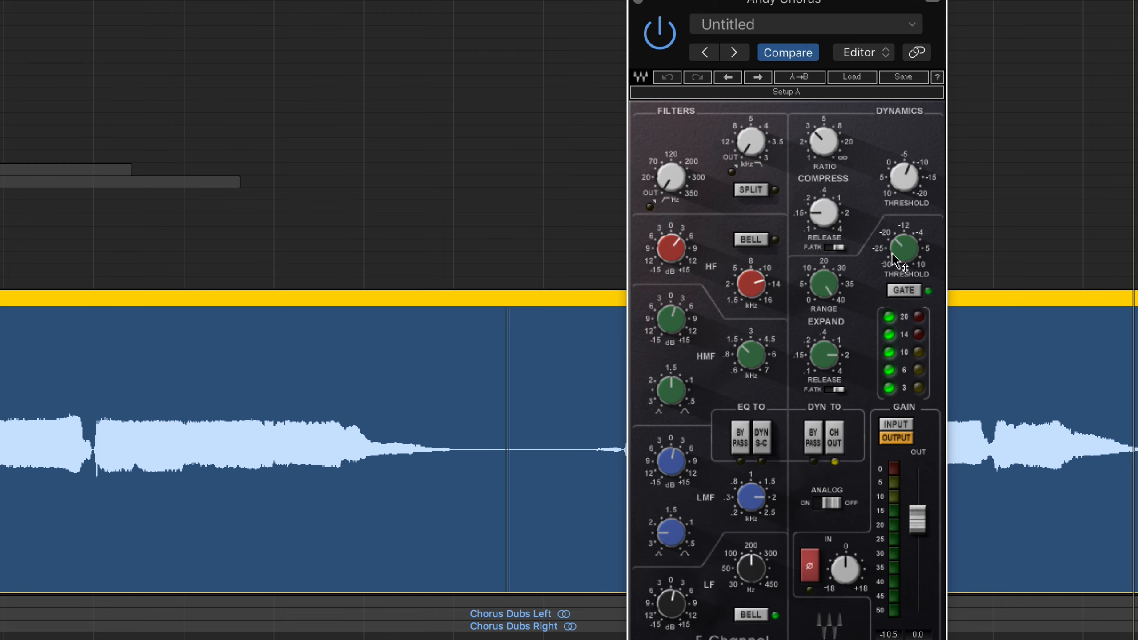
mouse_move(890, 263)
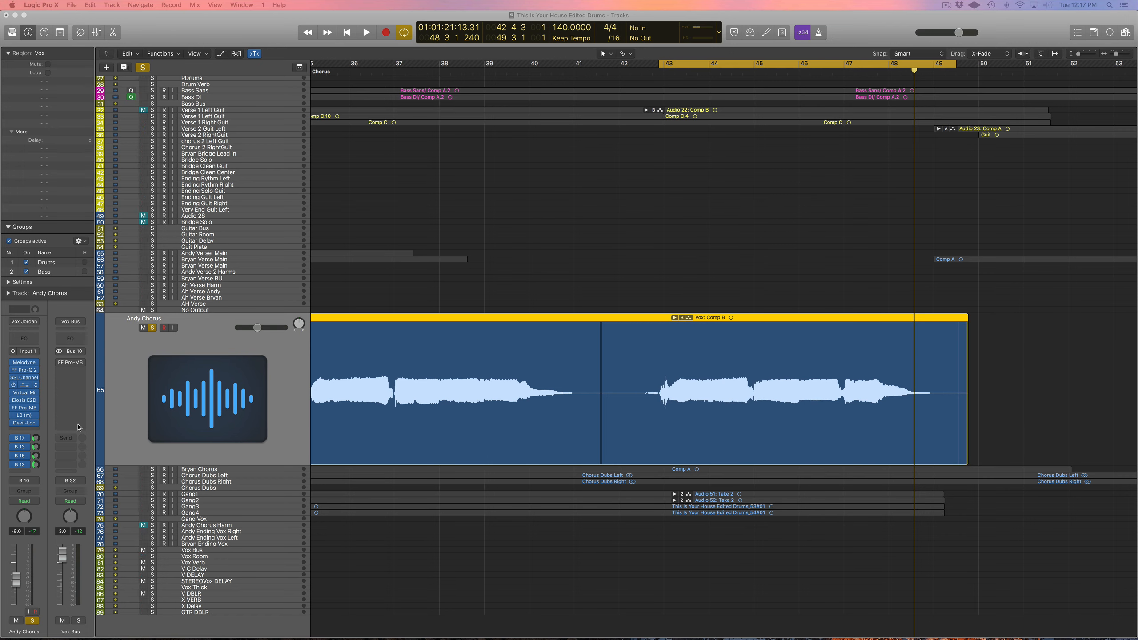
- Examine the CLA-76 compressor's attack, release and ratio on the chorus vocal while auditioning it, and close the plug-in
click(24, 384)
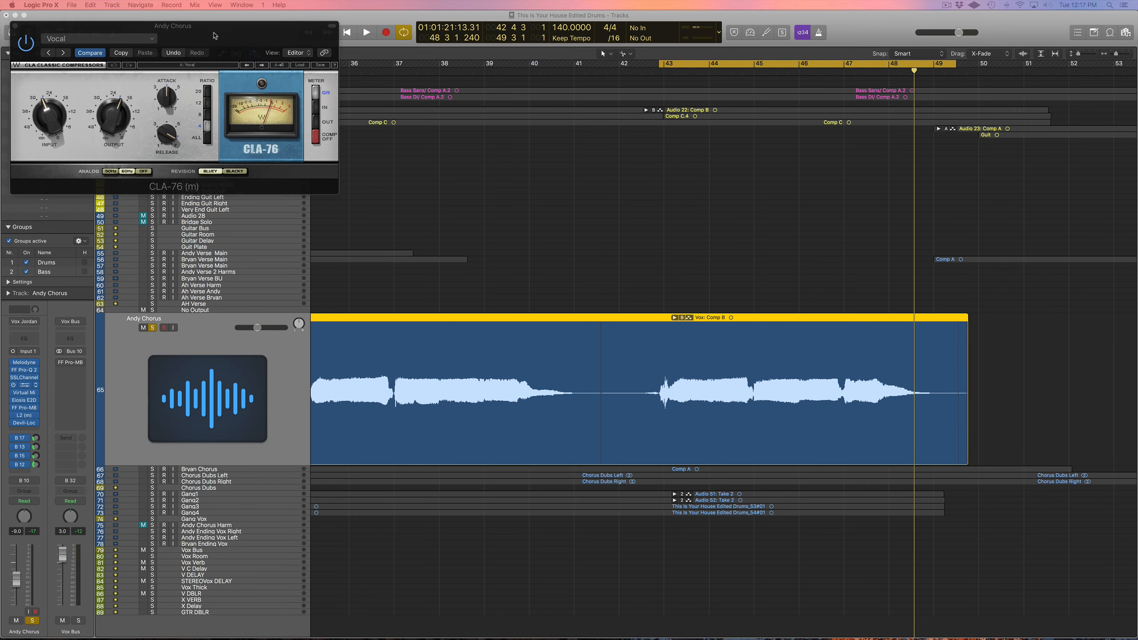
drag(210, 27, 608, 213)
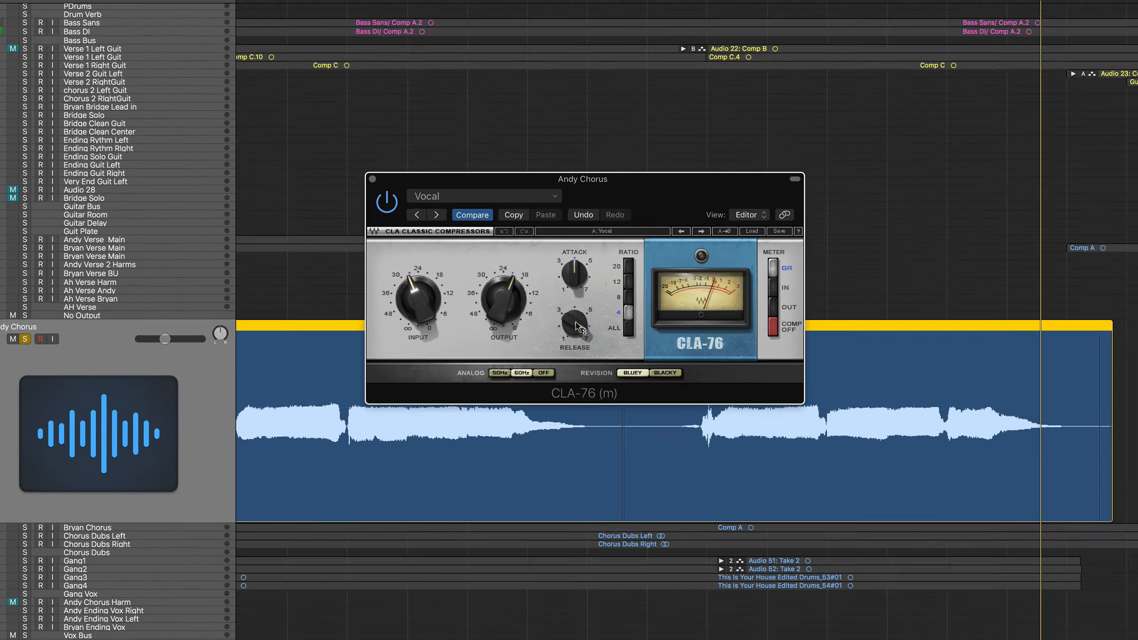
mouse_move(599, 344)
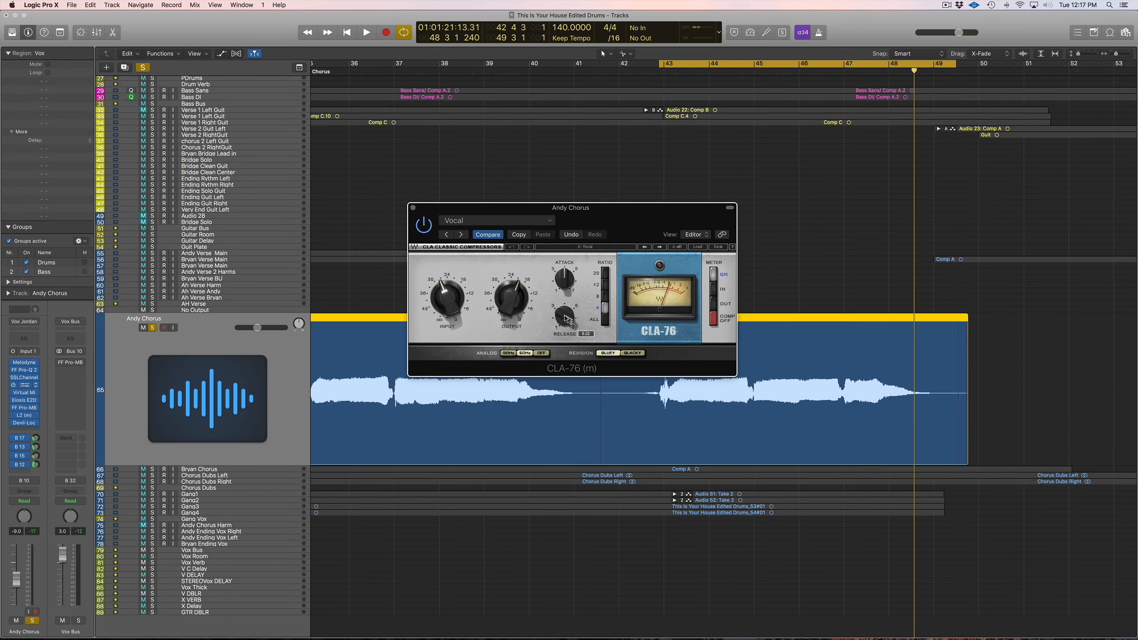
key(space)
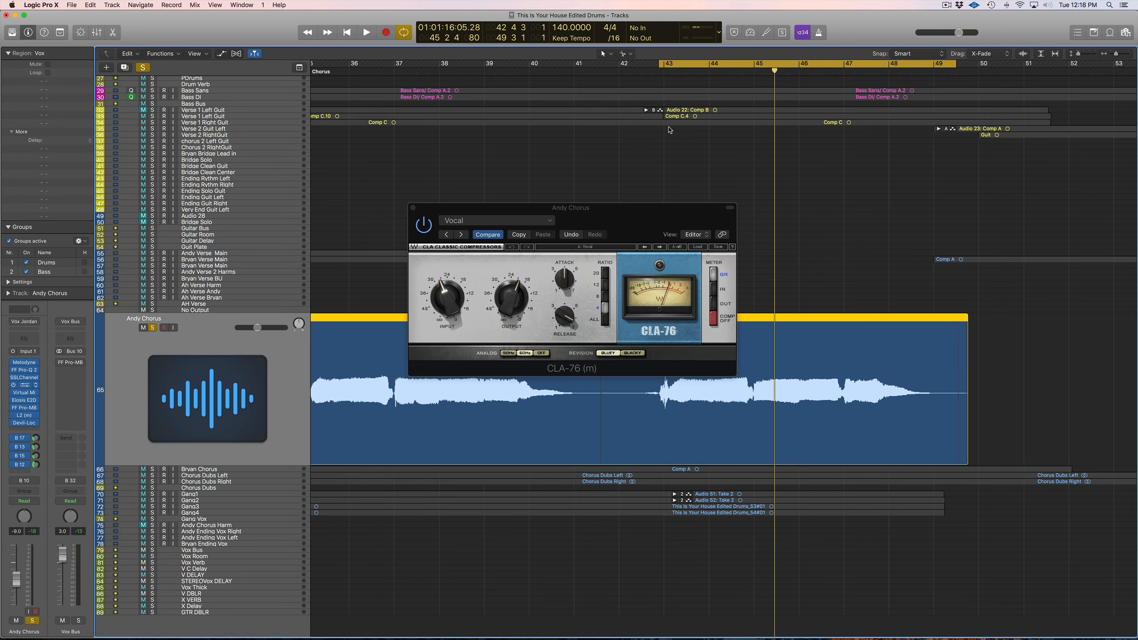
key(Return)
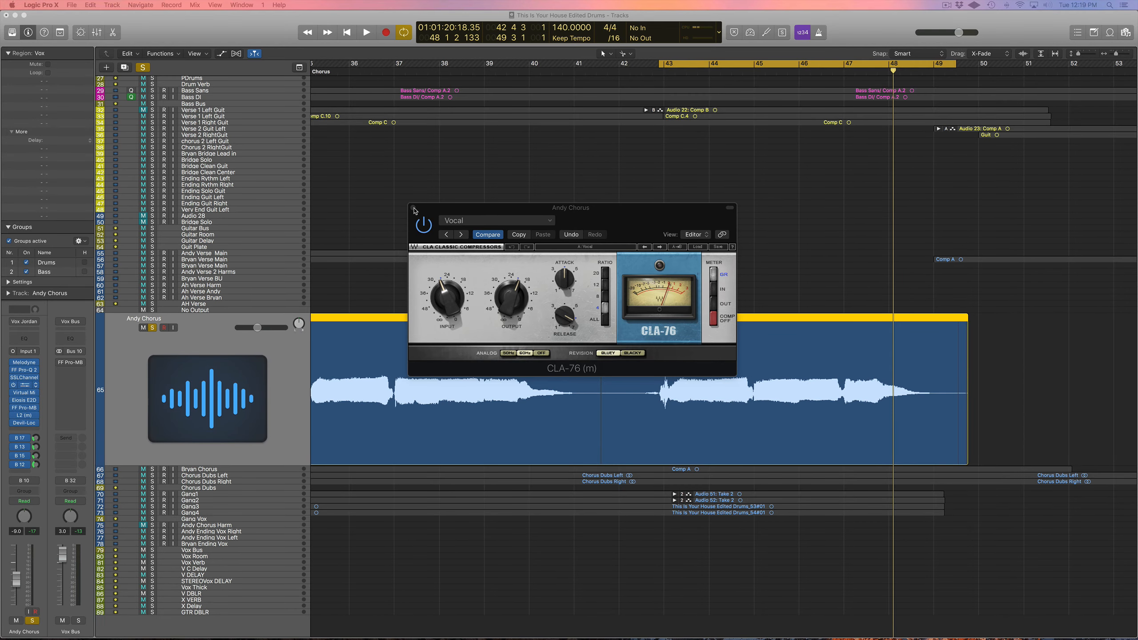
click(413, 210)
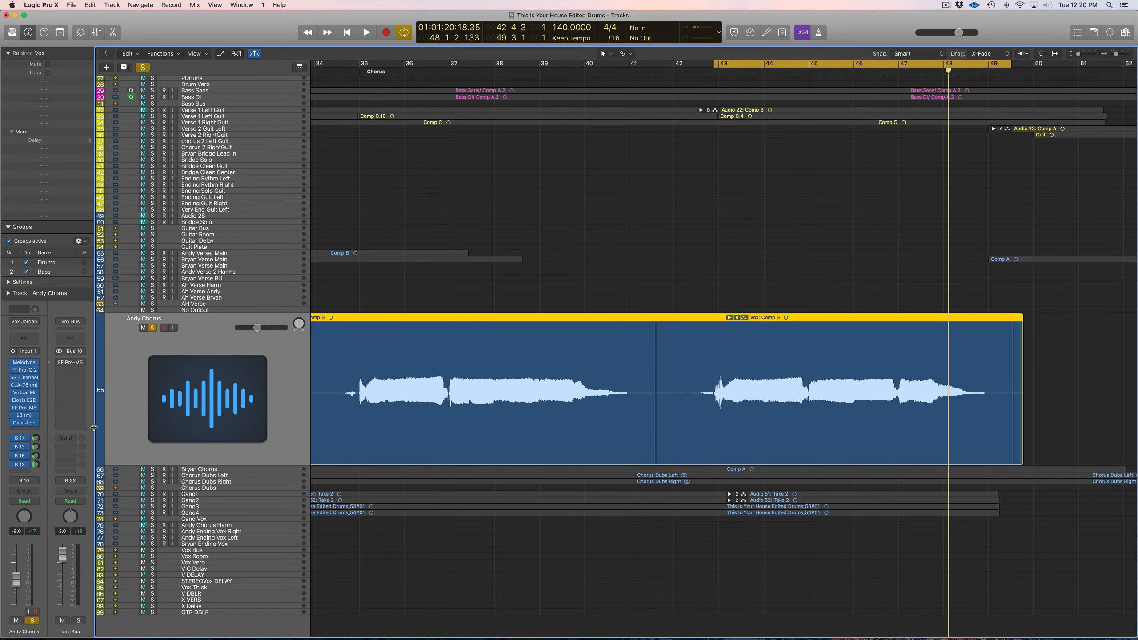
- Examine the Revival module in Virtual Mix Rack and the Eiosis E2Deesser settings on the chorus vocal, closing each plug-in
click(25, 393)
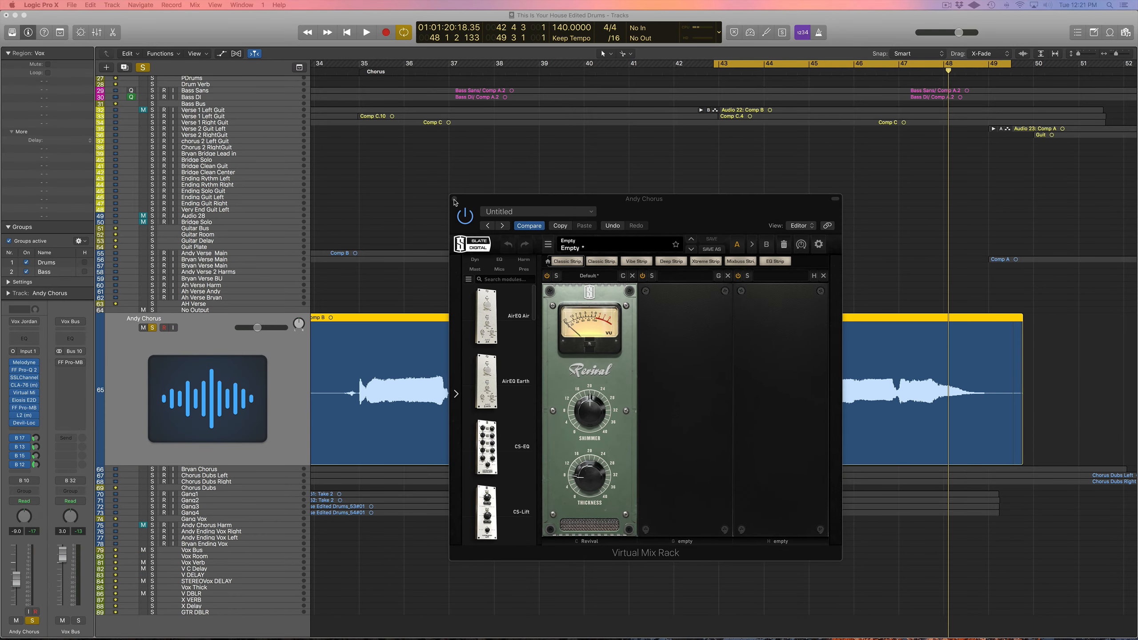
click(455, 200)
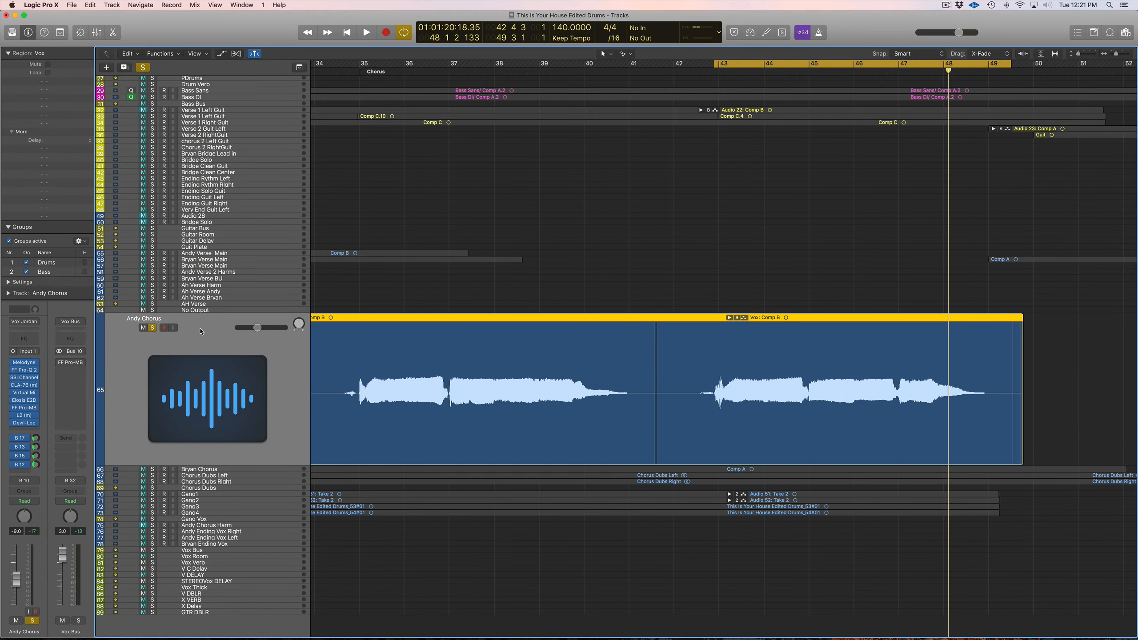
click(24, 402)
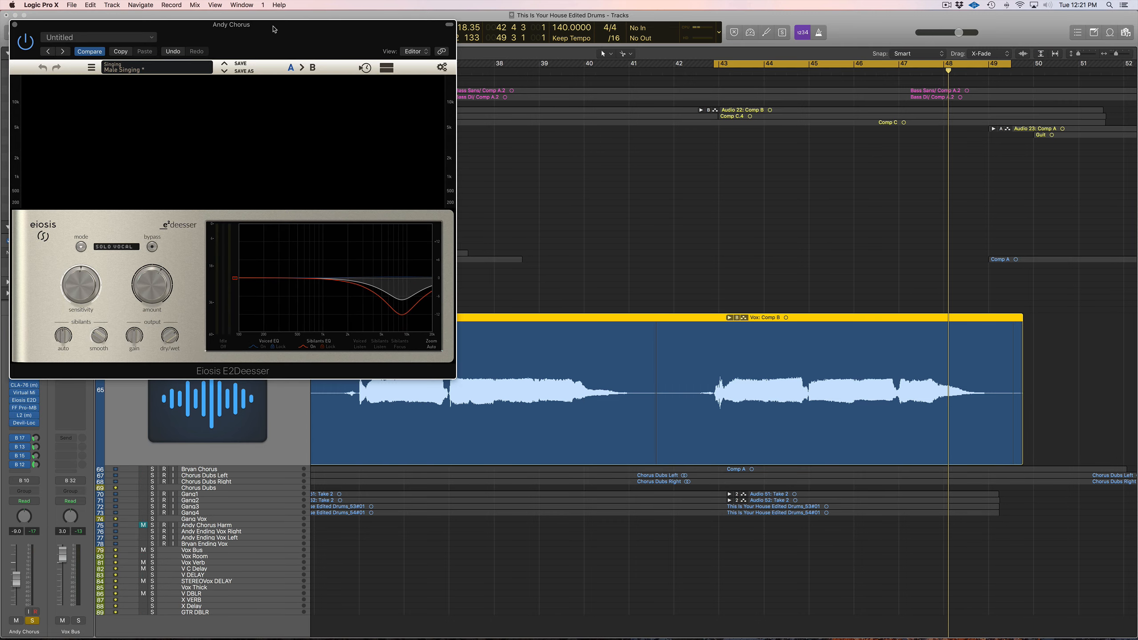
drag(274, 30, 472, 112)
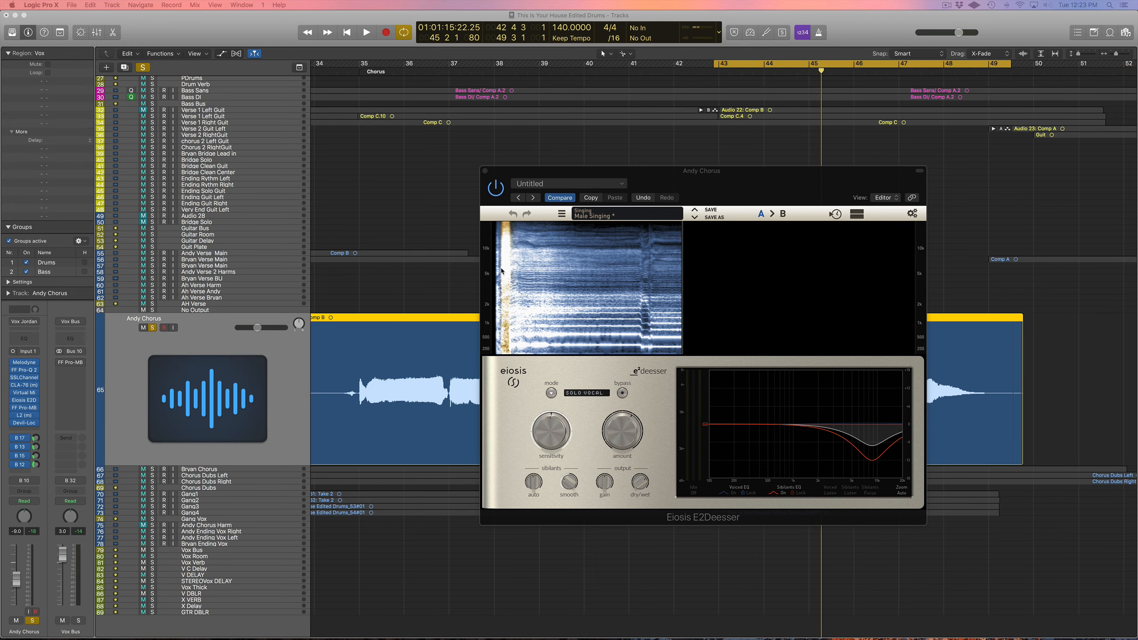
click(485, 172)
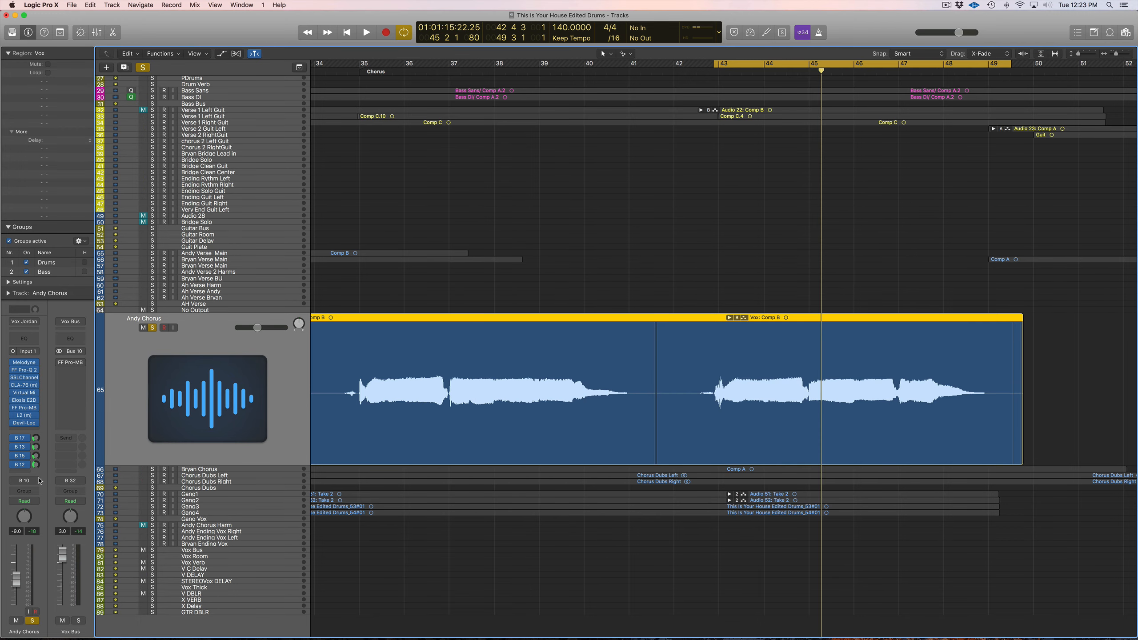
- Examine the FF Pro-MB low-frequency band on the chorus vocal with the playhead at bar 43, and close the plug-in
click(24, 407)
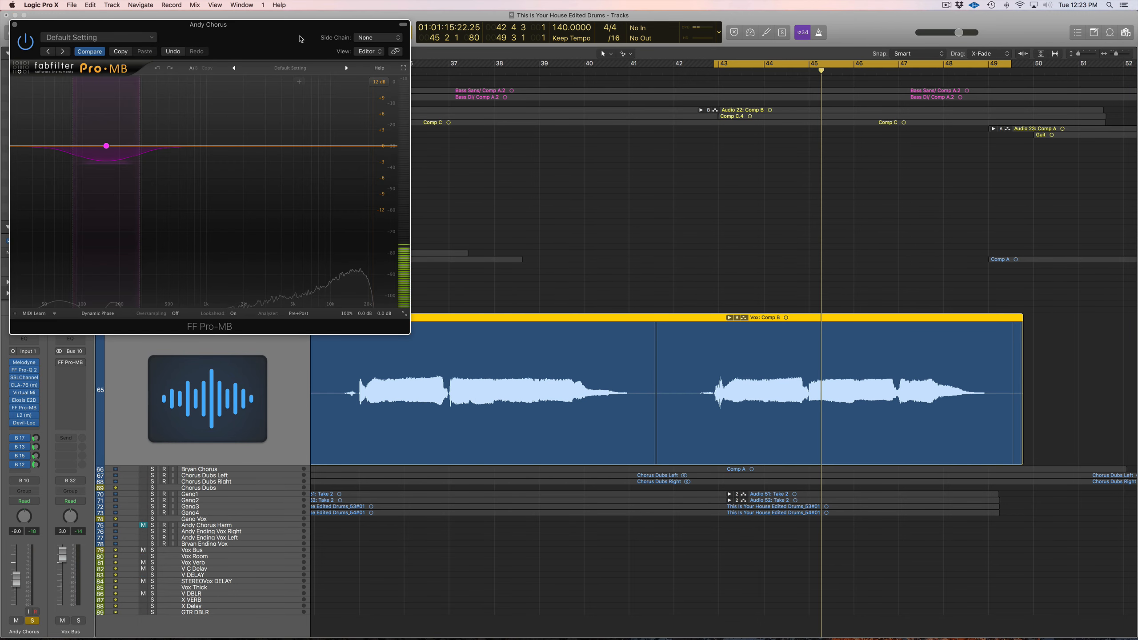
drag(285, 41, 802, 217)
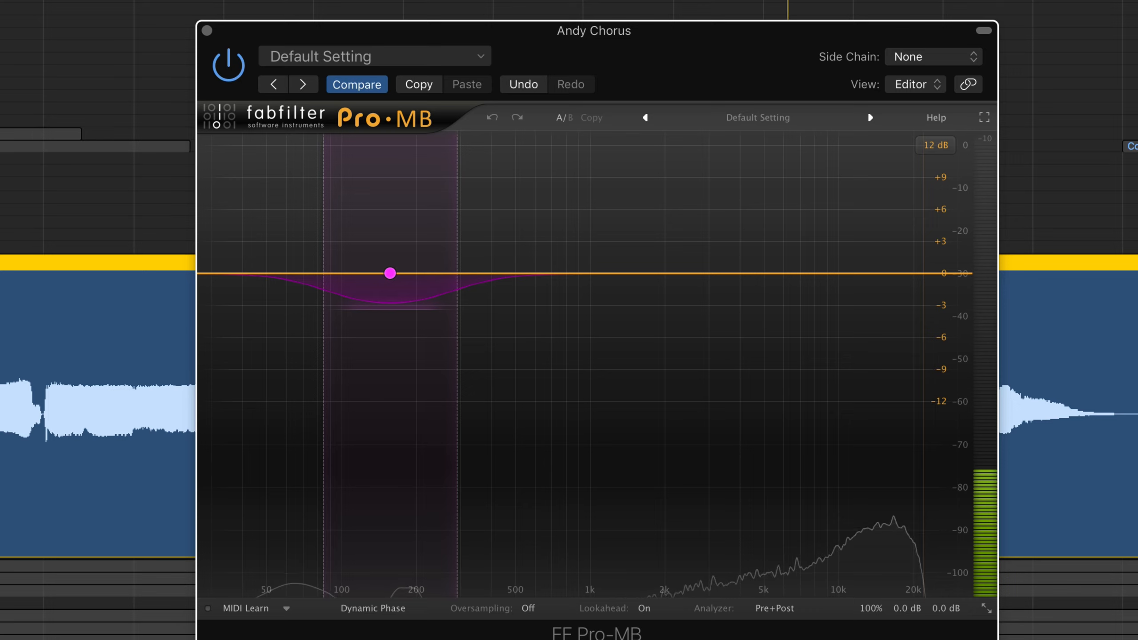
click(578, 1)
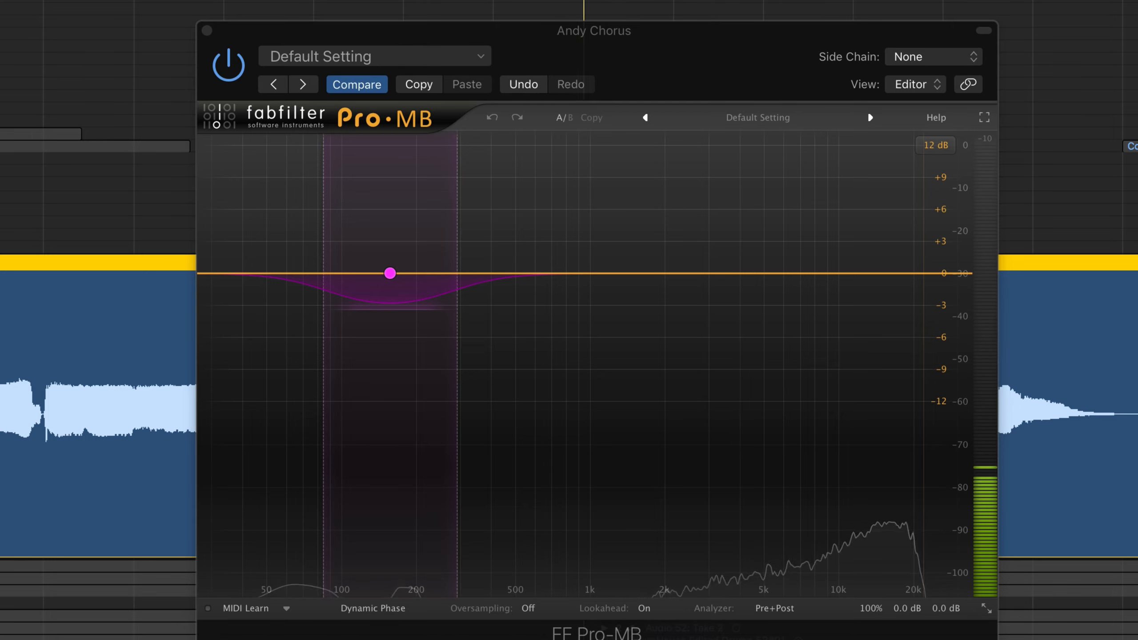
mouse_move(386, 274)
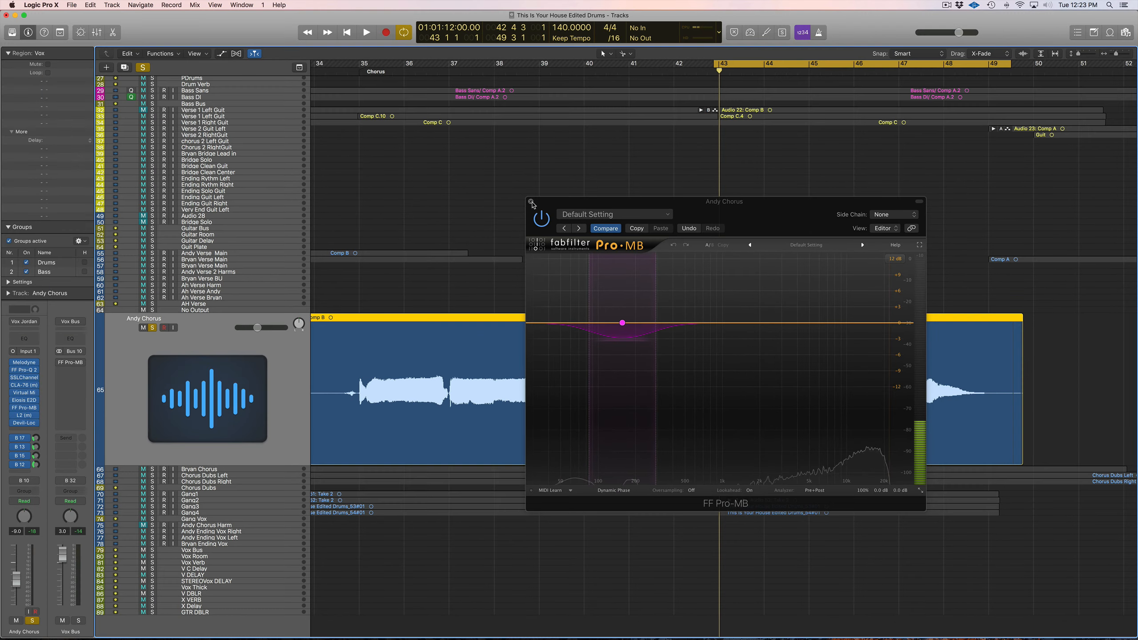
click(530, 202)
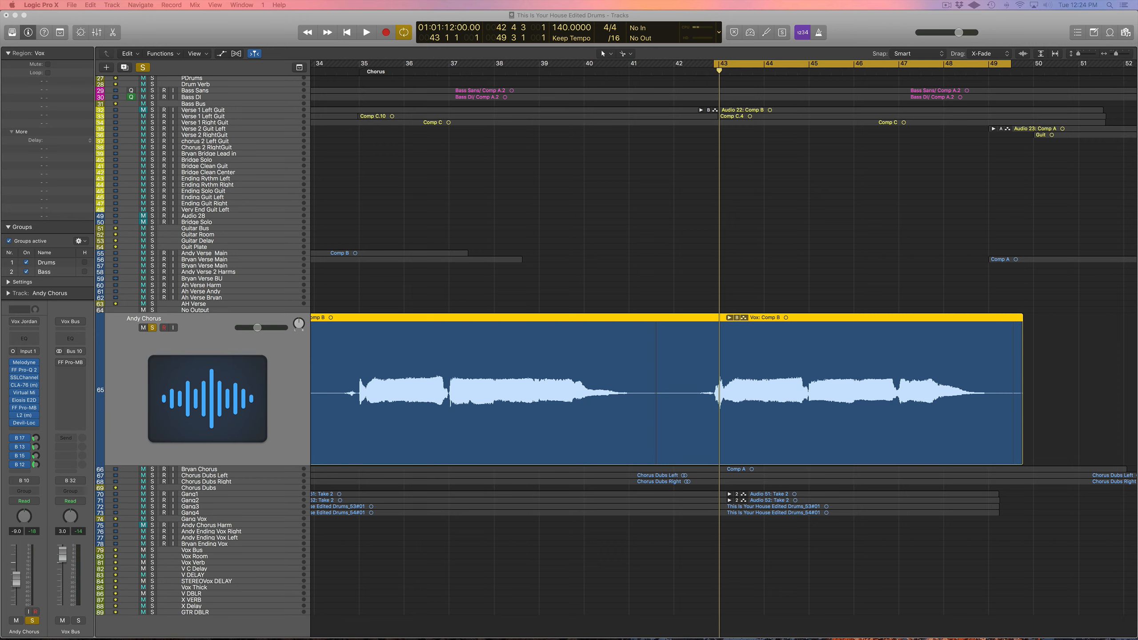
- Examine the L2 limiter's threshold, ceiling and attenuation against the chorus vocal's waveform, and close the plug-in
click(24, 415)
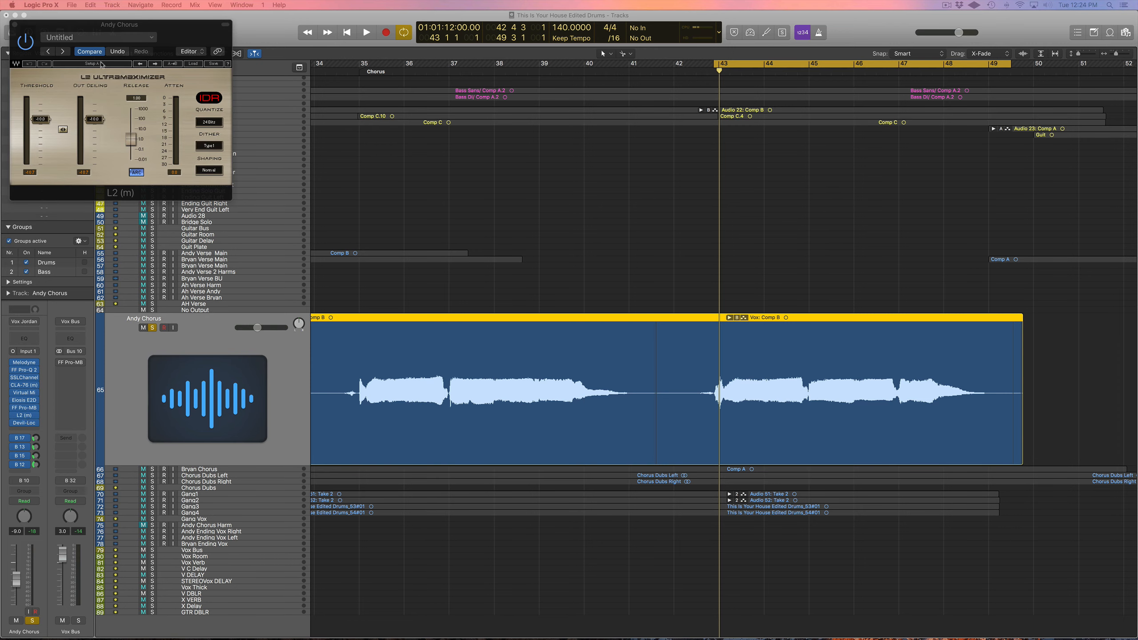
drag(107, 31, 706, 281)
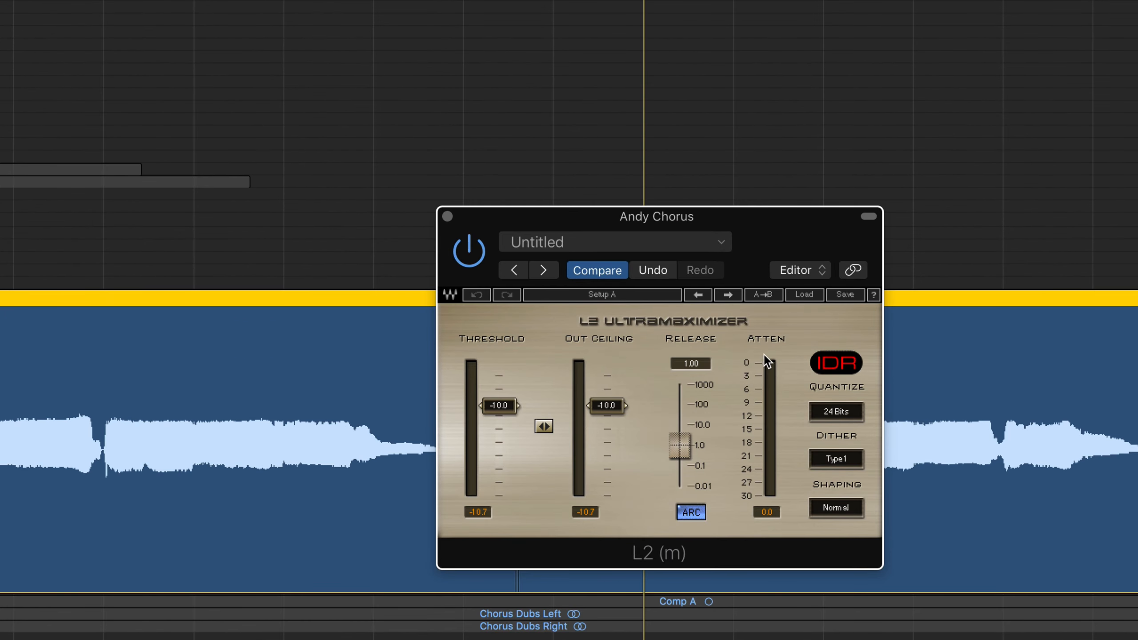
drag(781, 248, 977, 319)
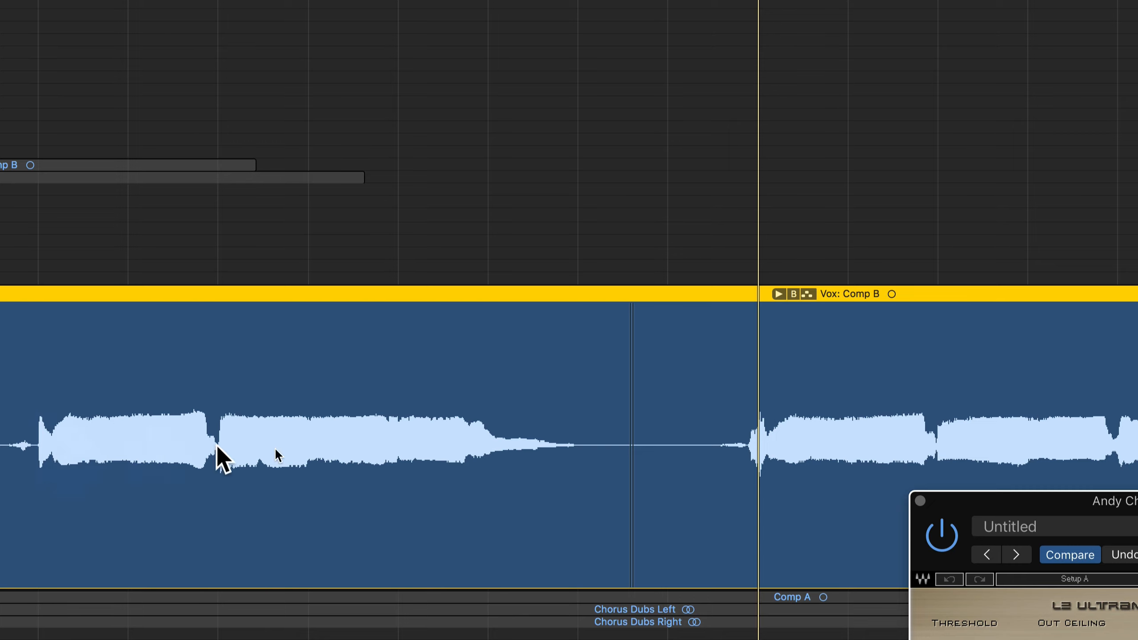
drag(1029, 513, 825, 538)
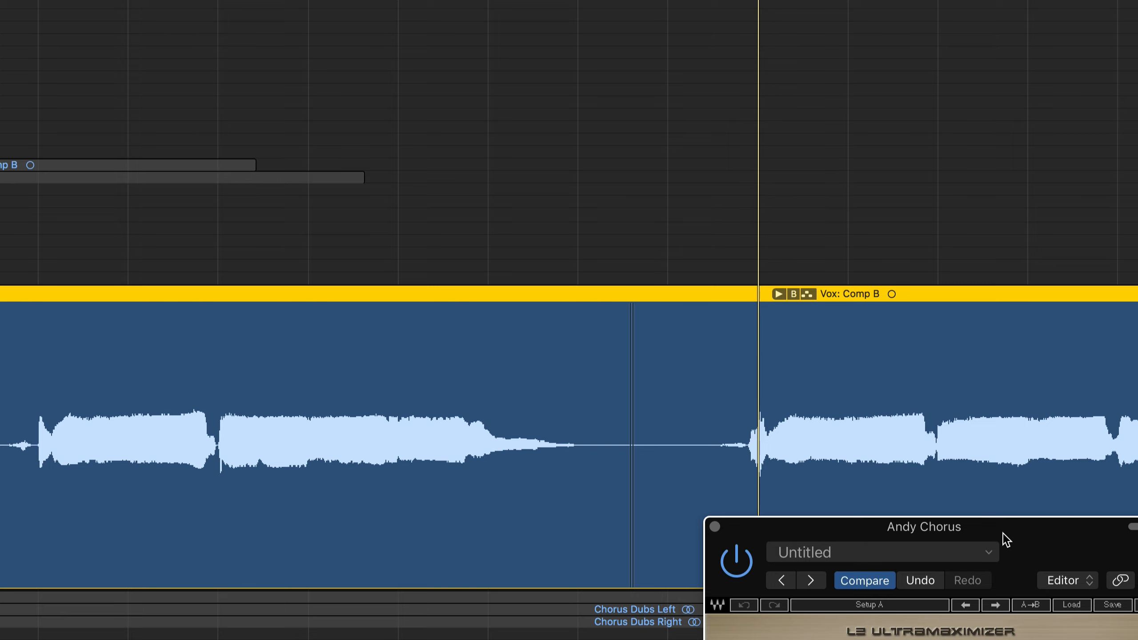
drag(1003, 532, 931, 195)
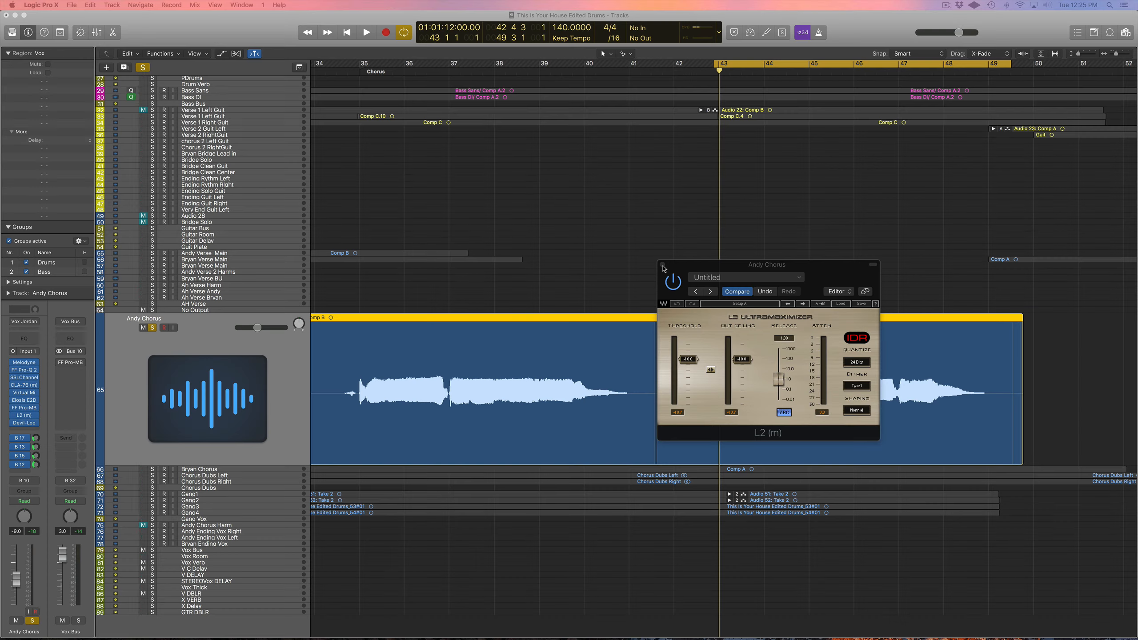
click(662, 266)
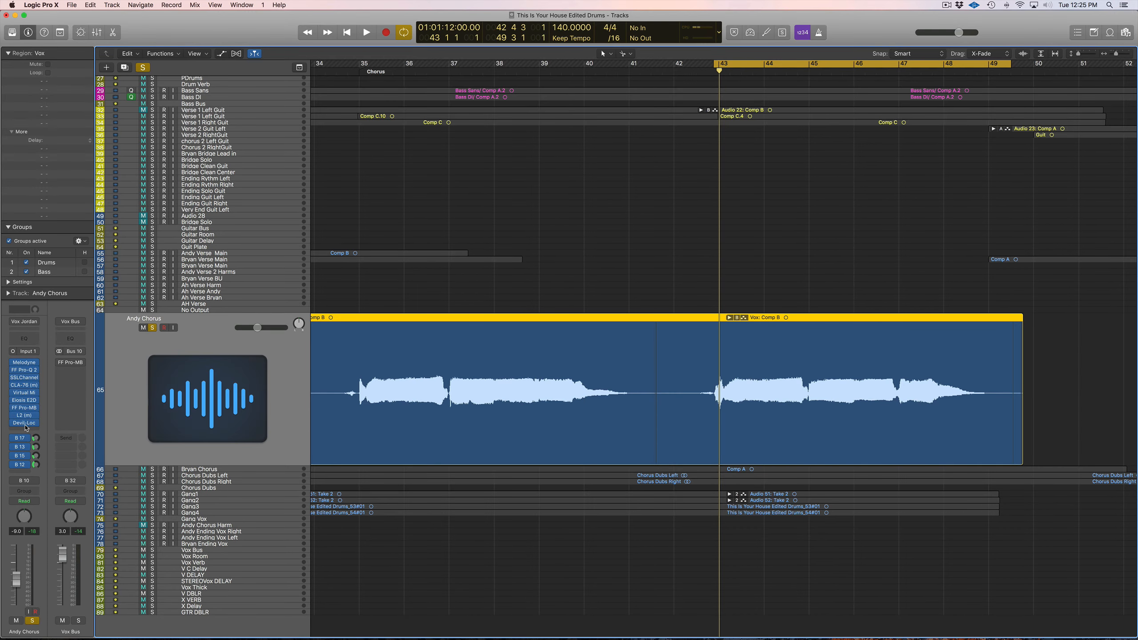
- Examine the Devil-Loc Deluxe's crush, crunch, darkness and mix settings on the chorus vocal, and close the plug-in
click(24, 424)
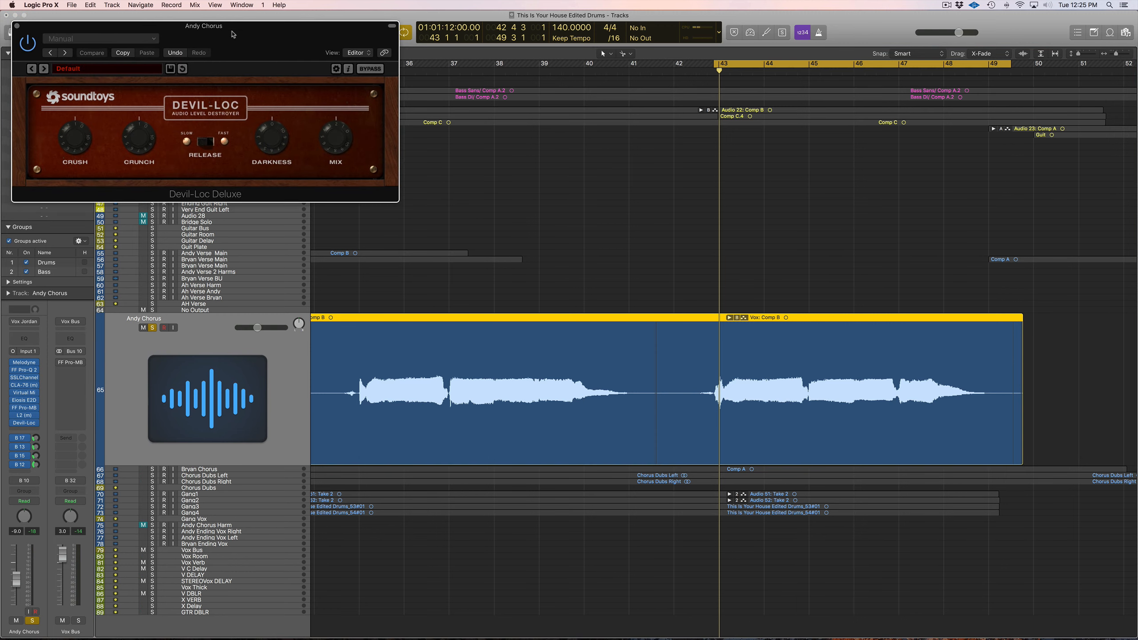
drag(233, 33, 623, 259)
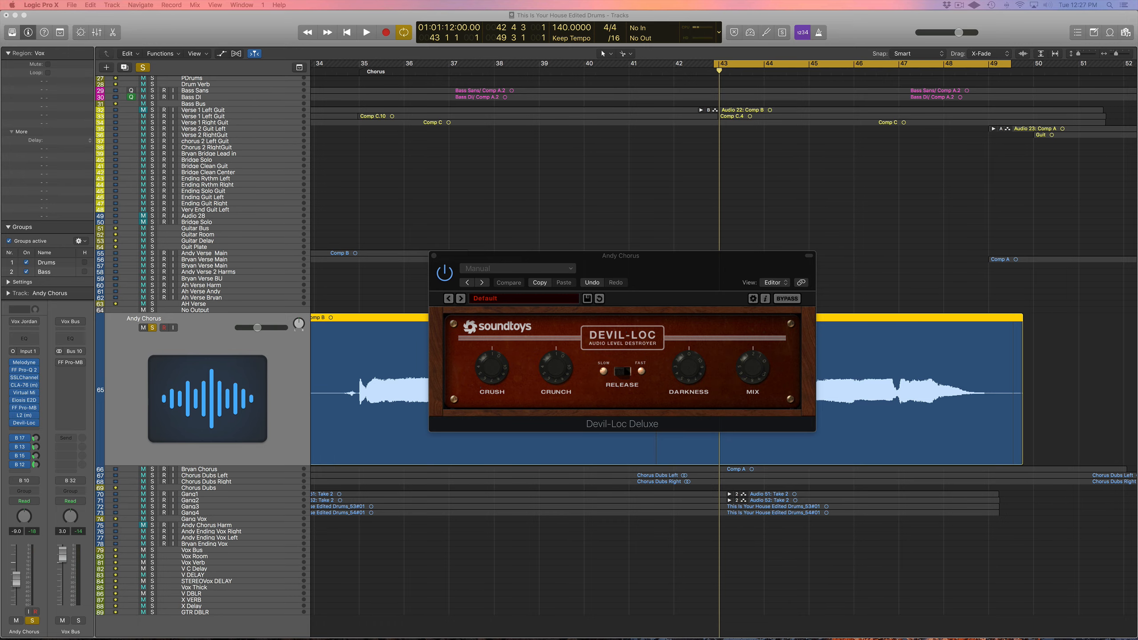
key(super+w)
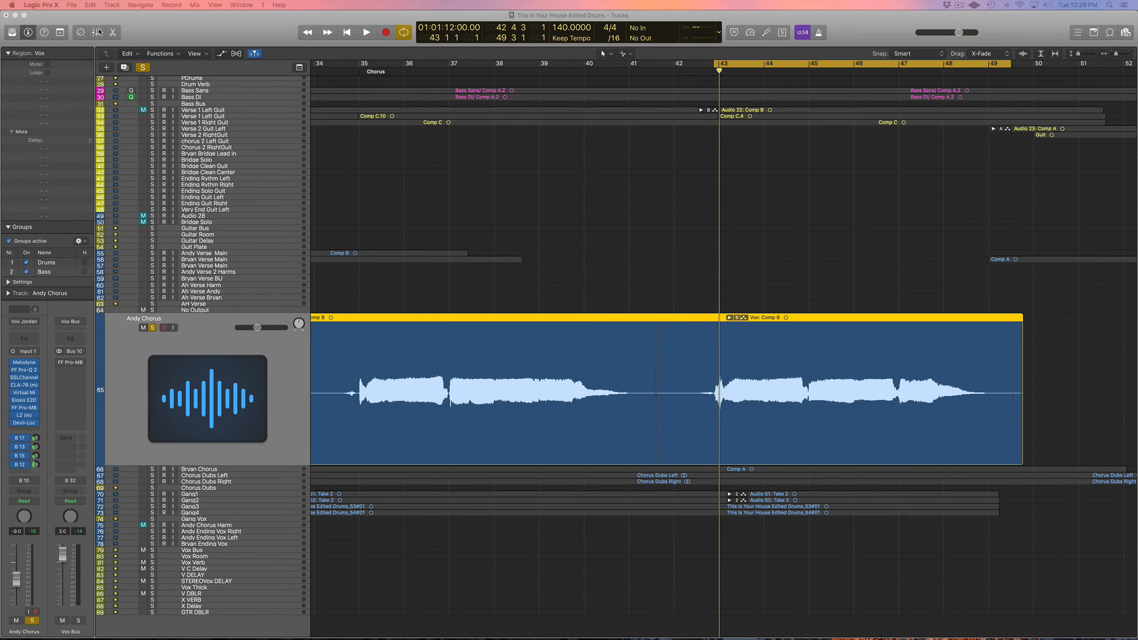
- Show the mixer and select the vocal effects channel strips from Vox Room through V DBLR
click(97, 32)
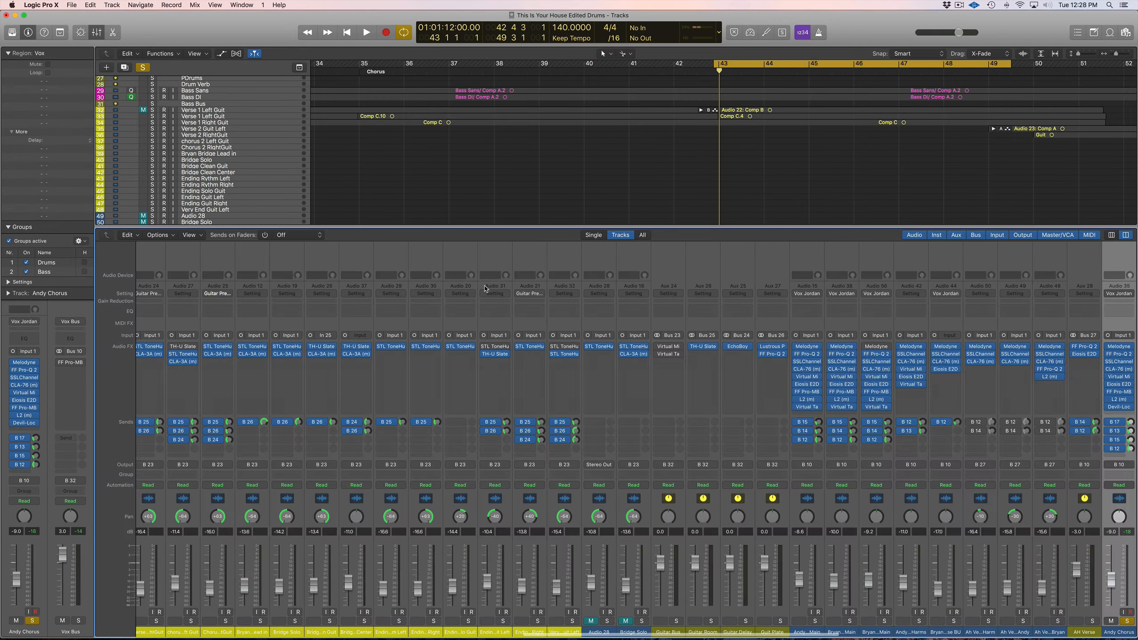
scroll(592, 356, right, 10)
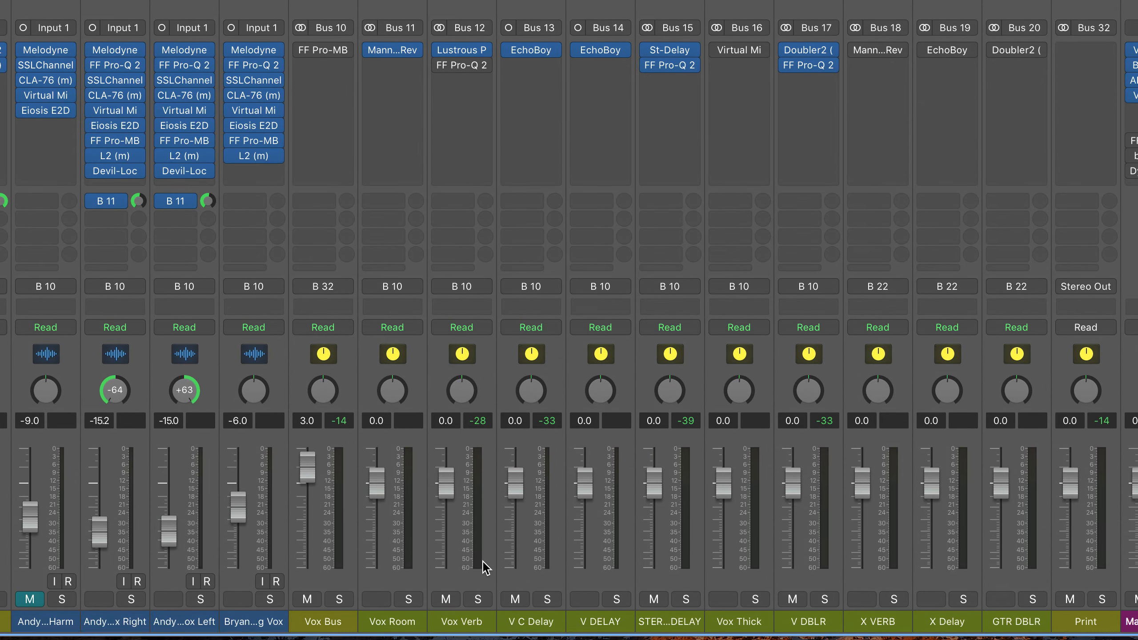
drag(404, 632, 802, 636)
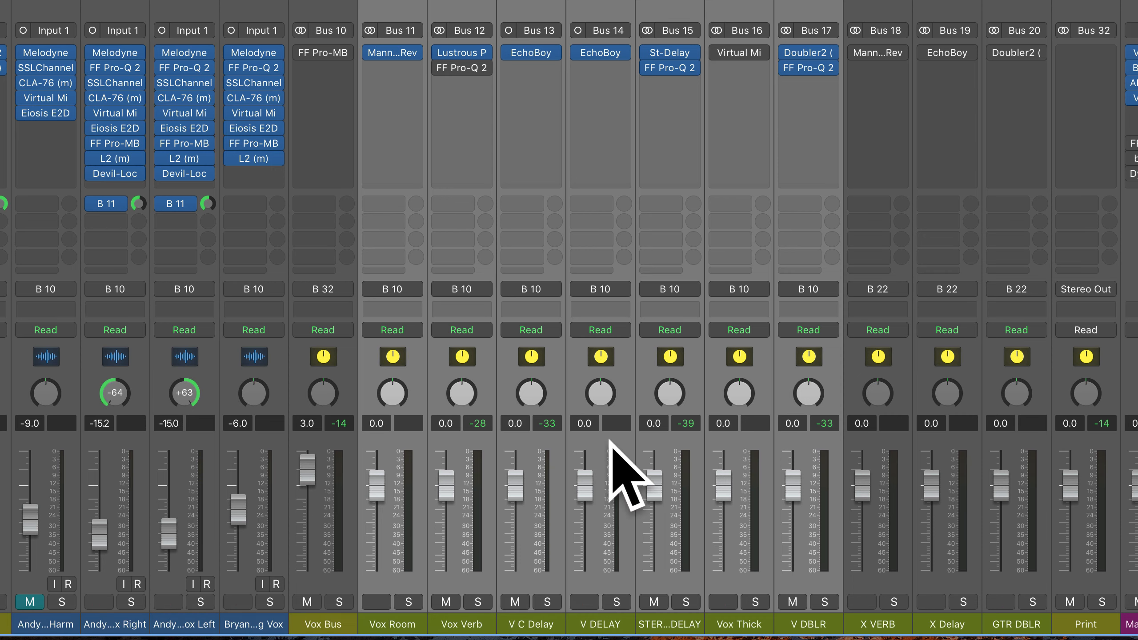
scroll(452, 452, left, 5)
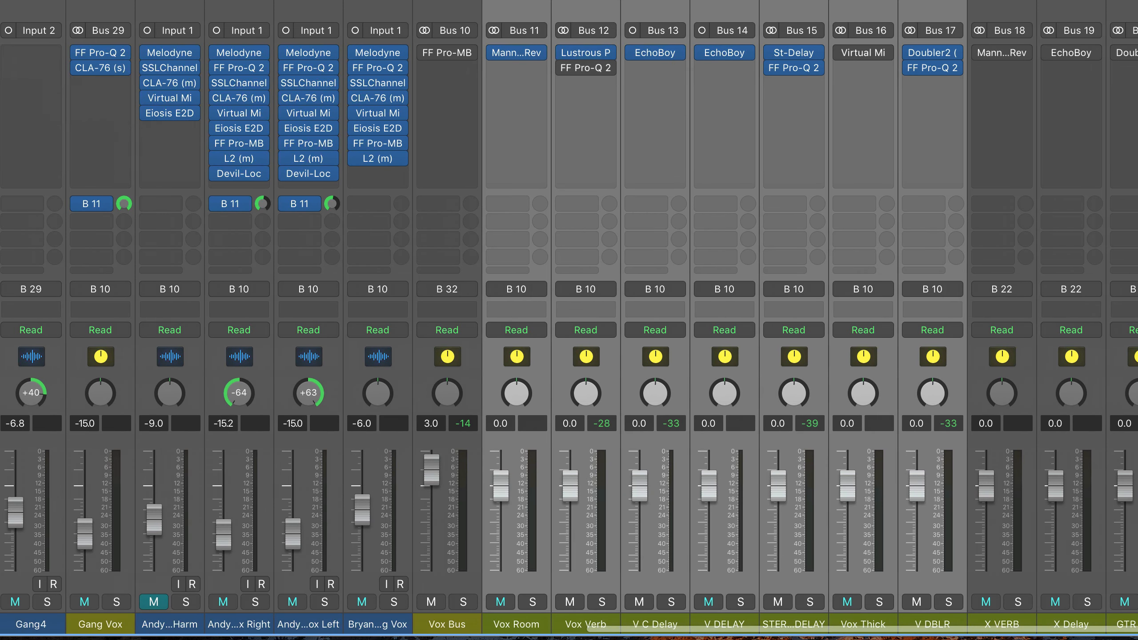